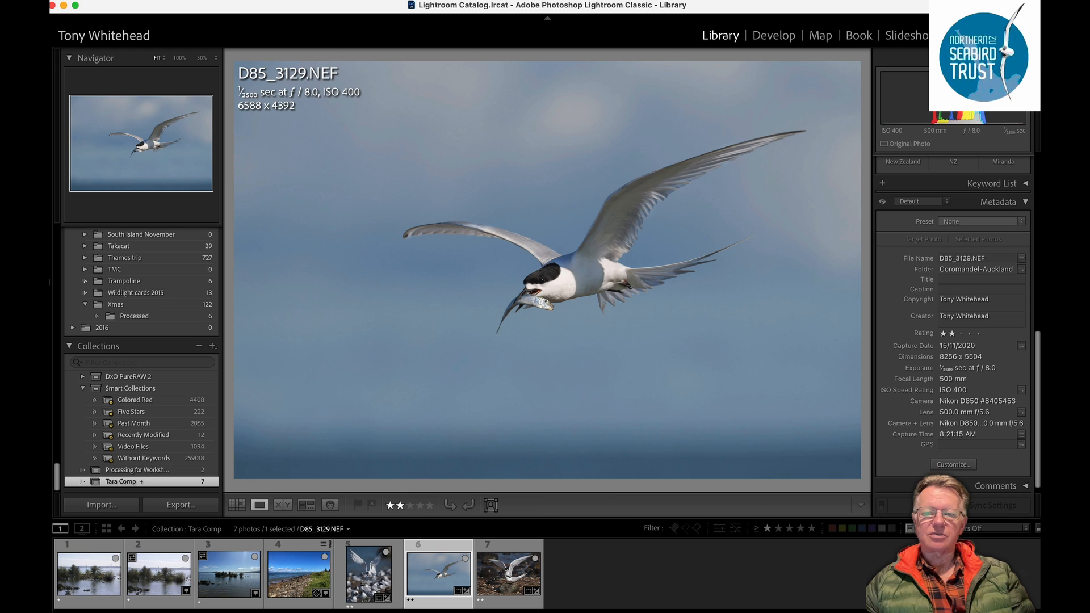
Compare the metadata of the three lake photos and check the second photo's location and GPS data on the map.
left_click(89, 580)
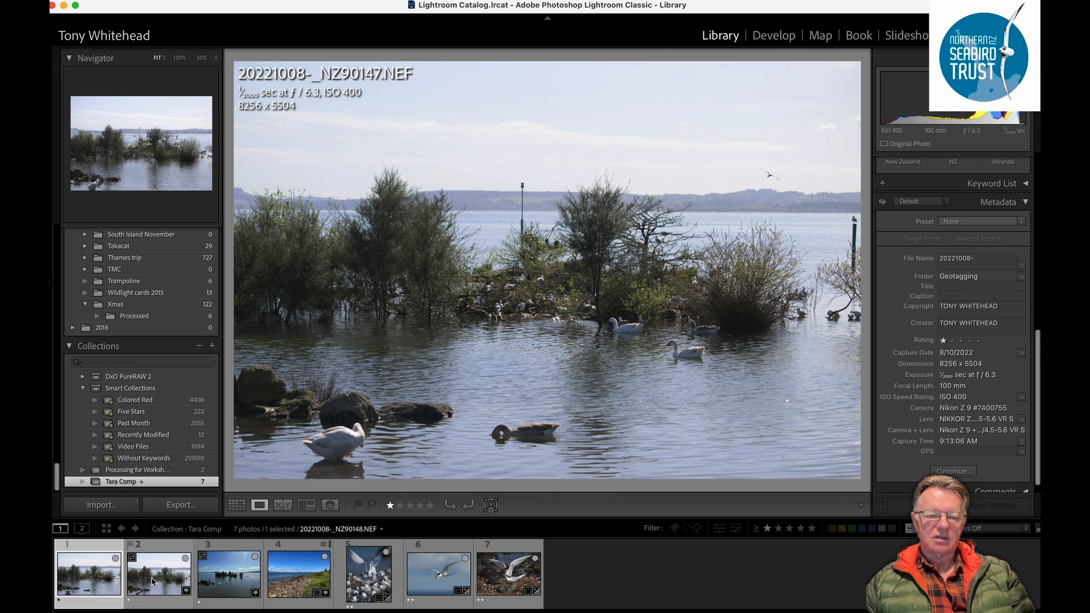
left_click(153, 580)
left_click(204, 582)
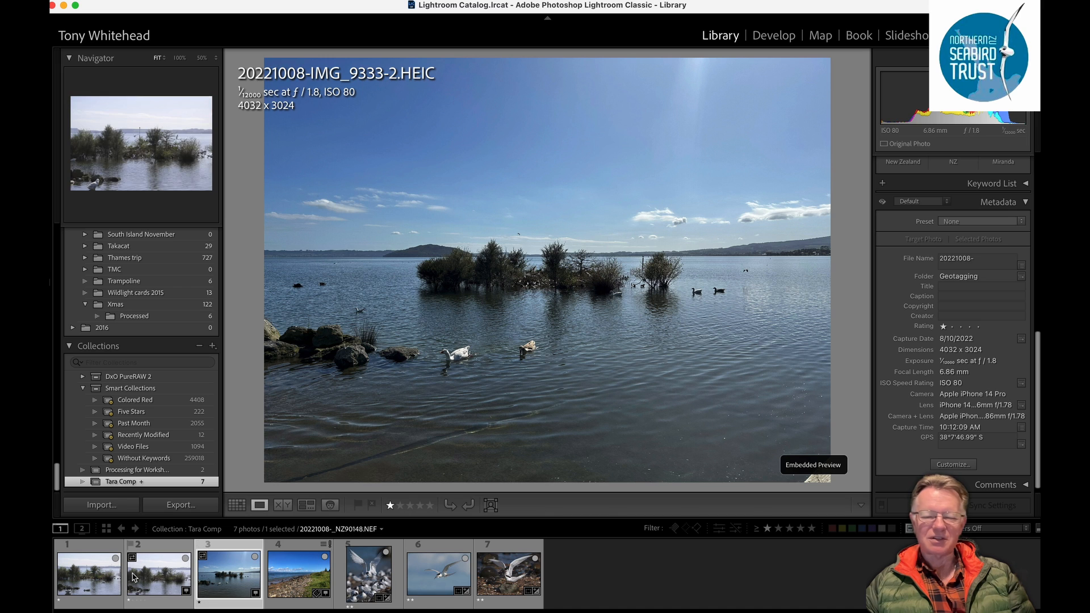
left_click(97, 577)
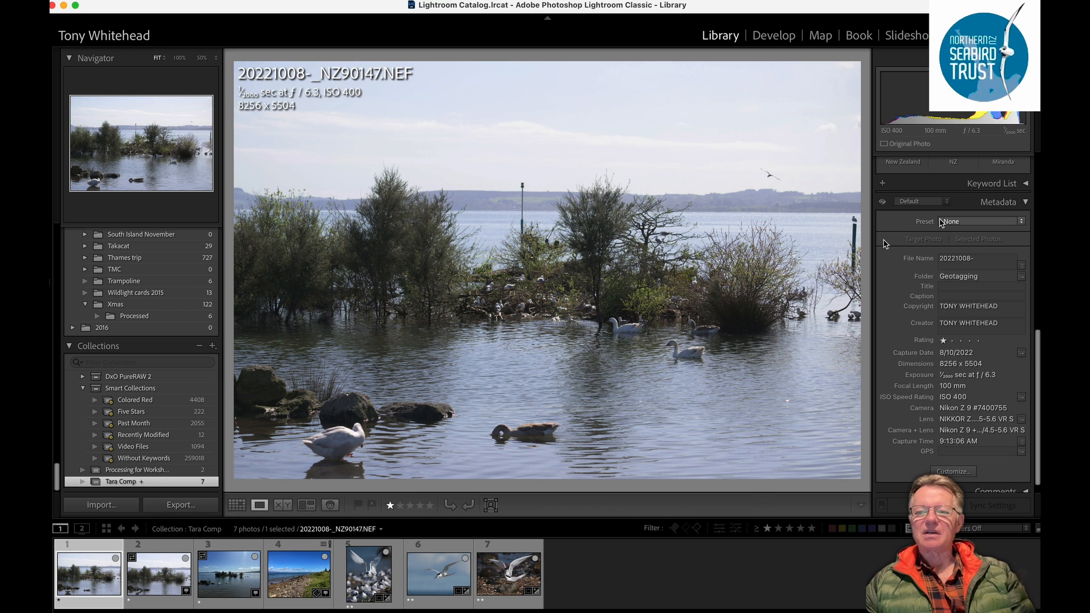
left_click(820, 36)
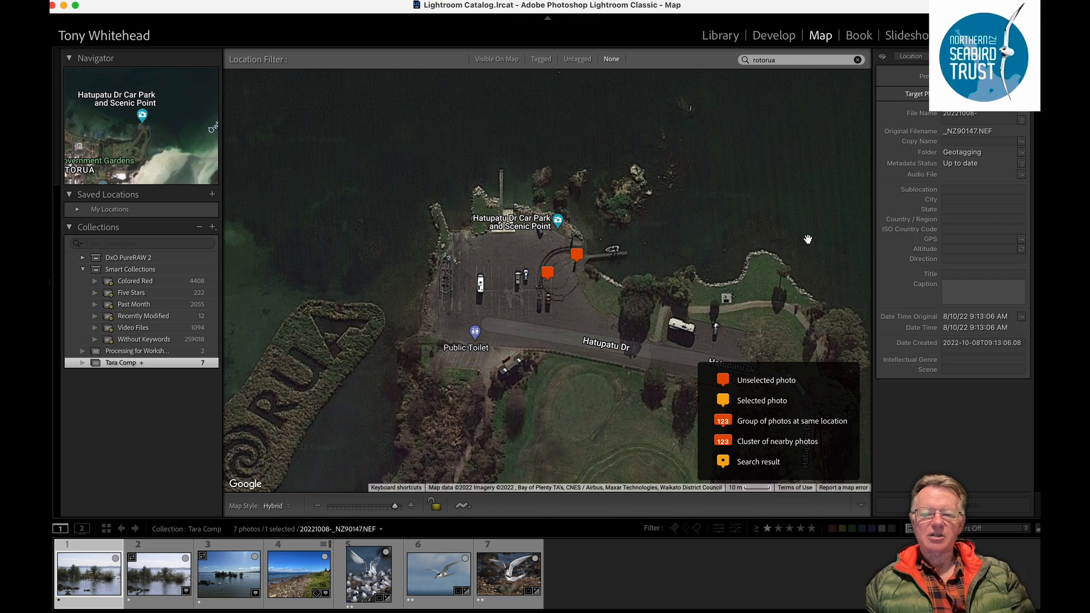
left_click(159, 561)
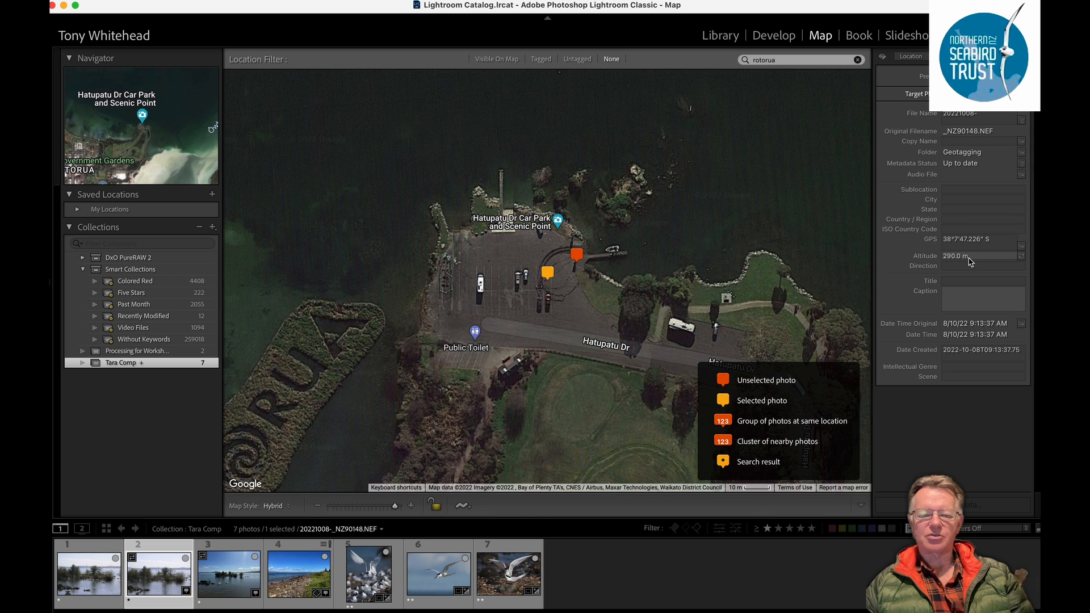
Geotag the first lake photo, _NZ90147.NEF, at the Hatupatu Dr car park beside the existing photo markers.
left_click(82, 565)
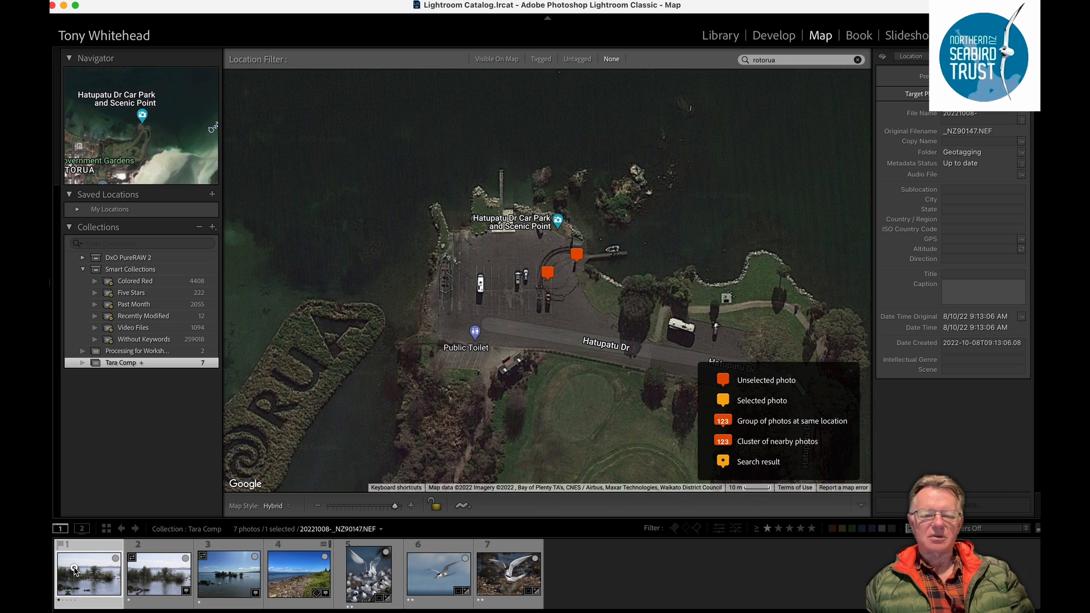
mouse_move(76, 570)
left_mouse_down()
mouse_move(117, 514)
mouse_move(547, 359)
mouse_move(569, 301)
left_mouse_up()
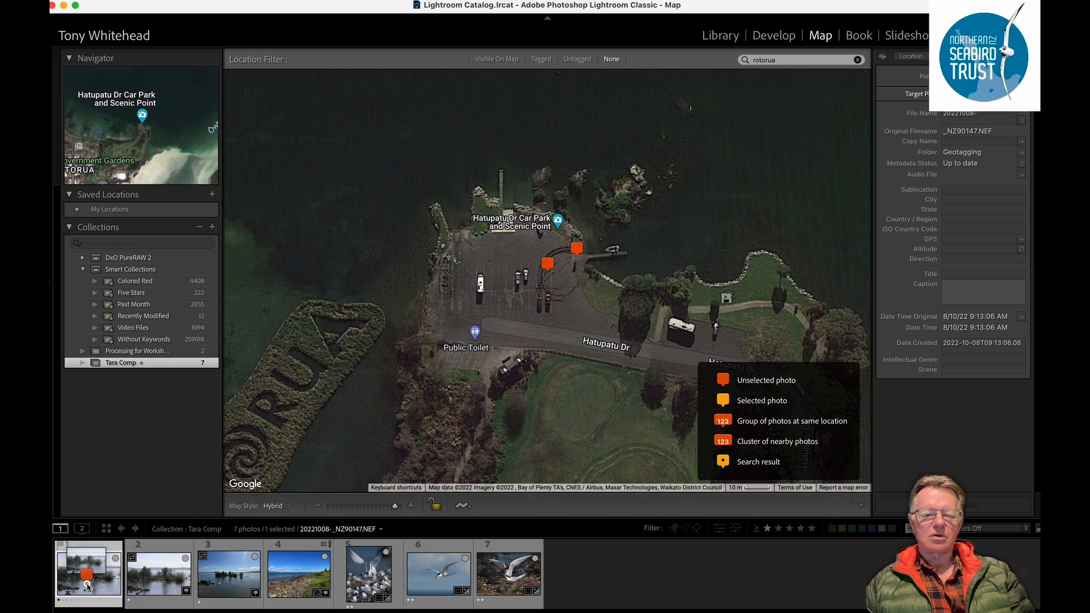
right_click(564, 286)
left_click(587, 292)
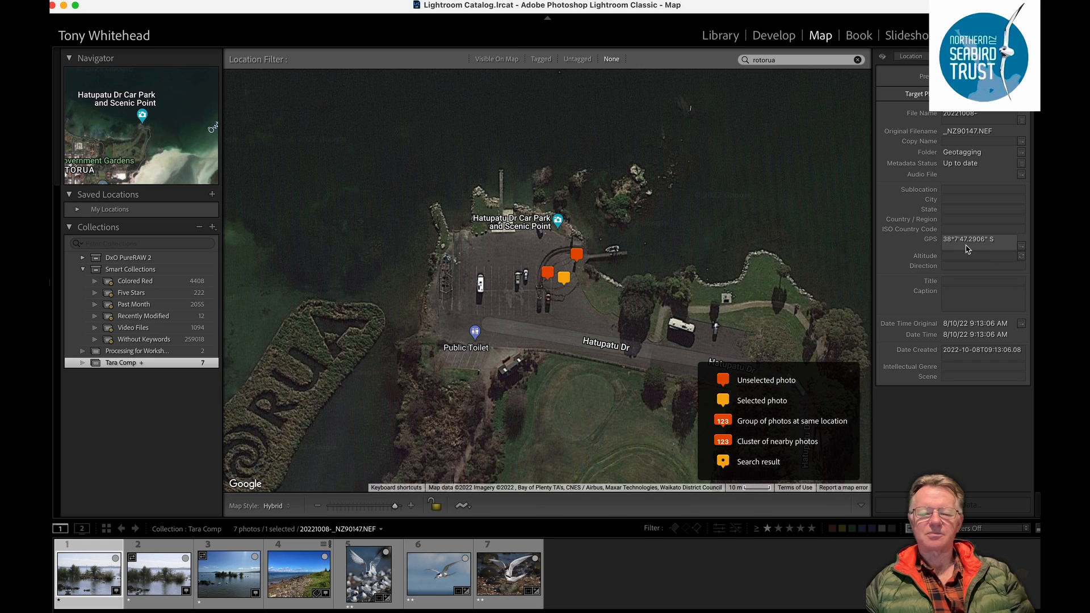
Examine the third lake photo's GPS position, altitude and direction on the map and its metadata in the Library.
left_click(231, 570)
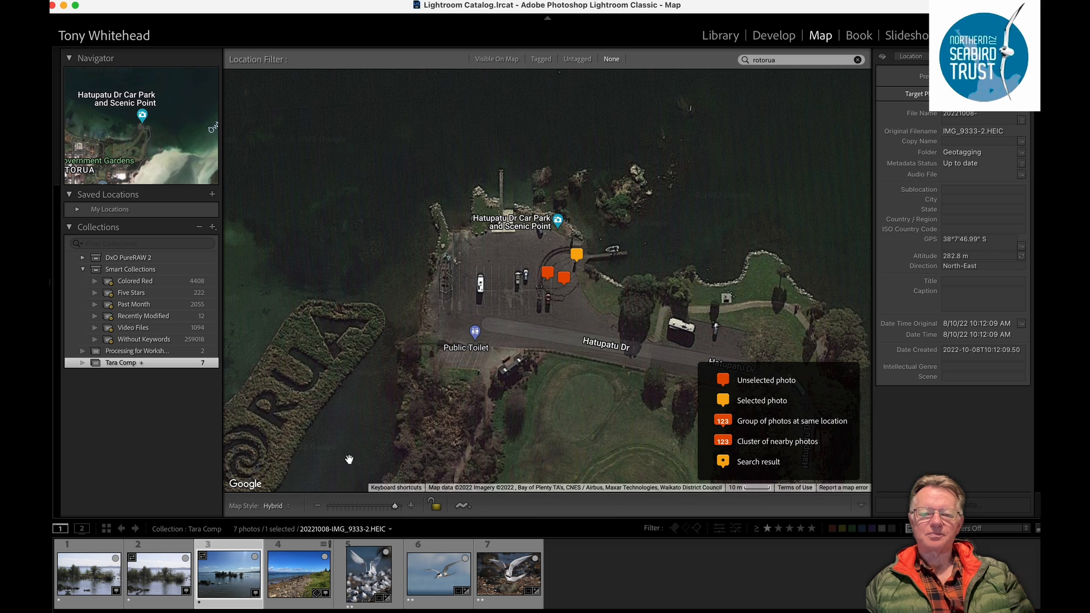
left_click(720, 37)
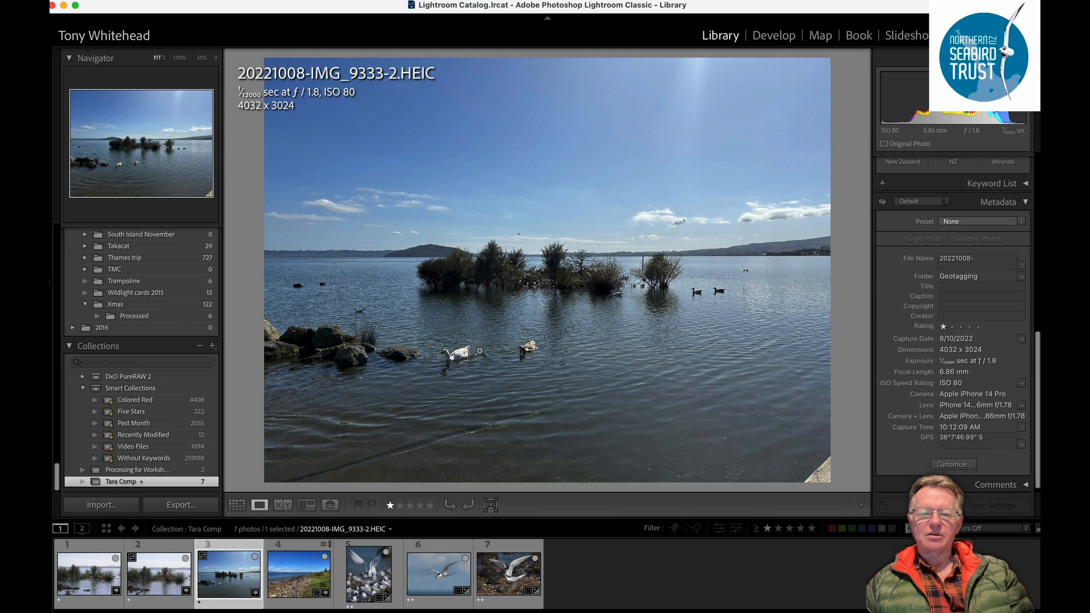
left_click(819, 36)
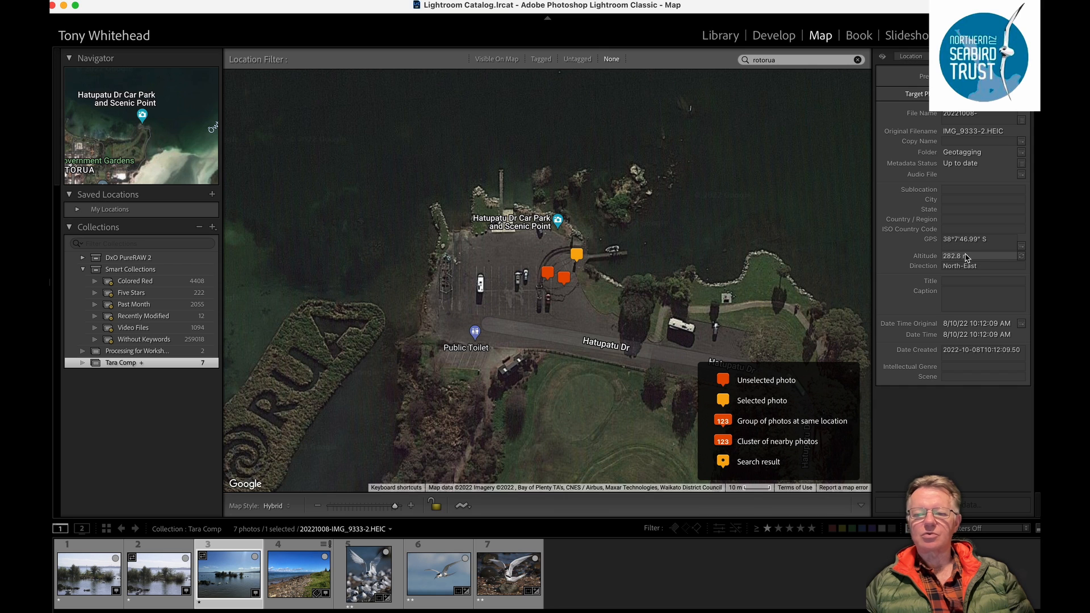
left_click(718, 37)
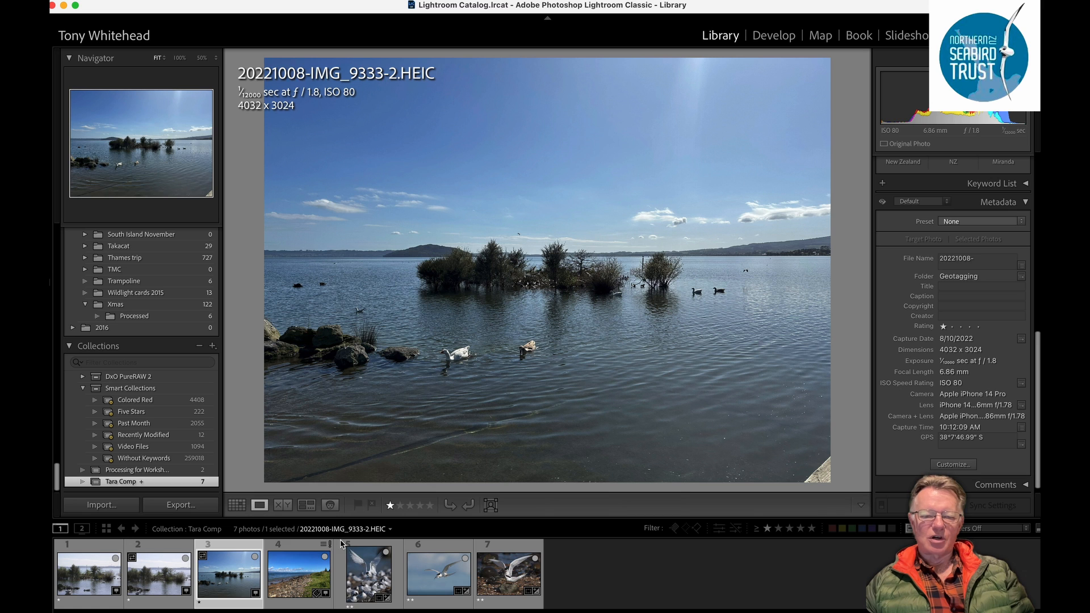
Review the three tern photos and the beach photo IMG_7736.JPG, and inspect where the beach photo sits on the map.
left_click(378, 571)
left_click(438, 574)
left_click(509, 573)
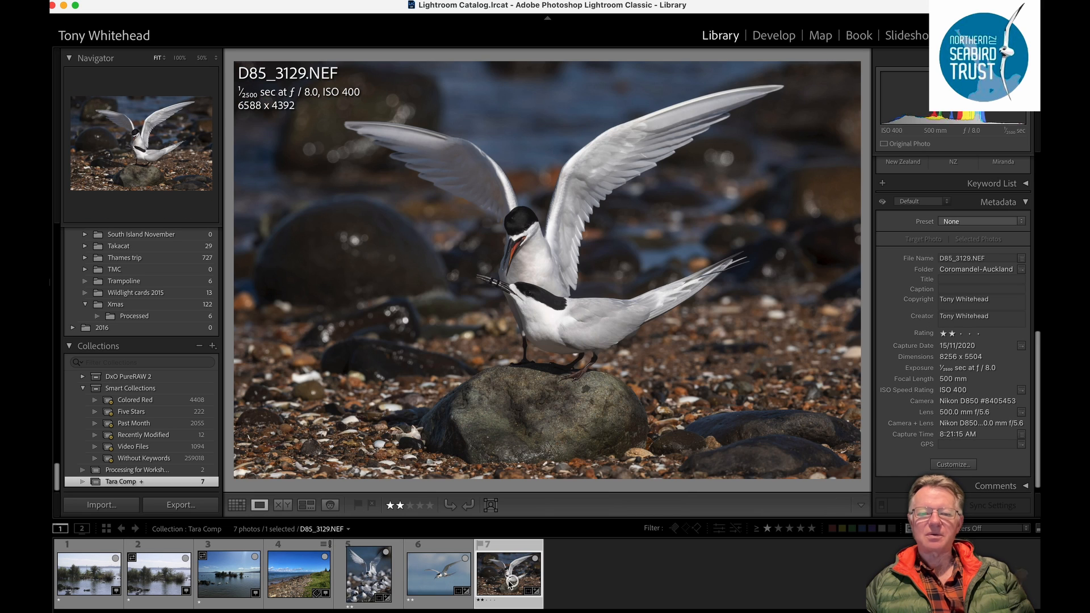
left_click(308, 572)
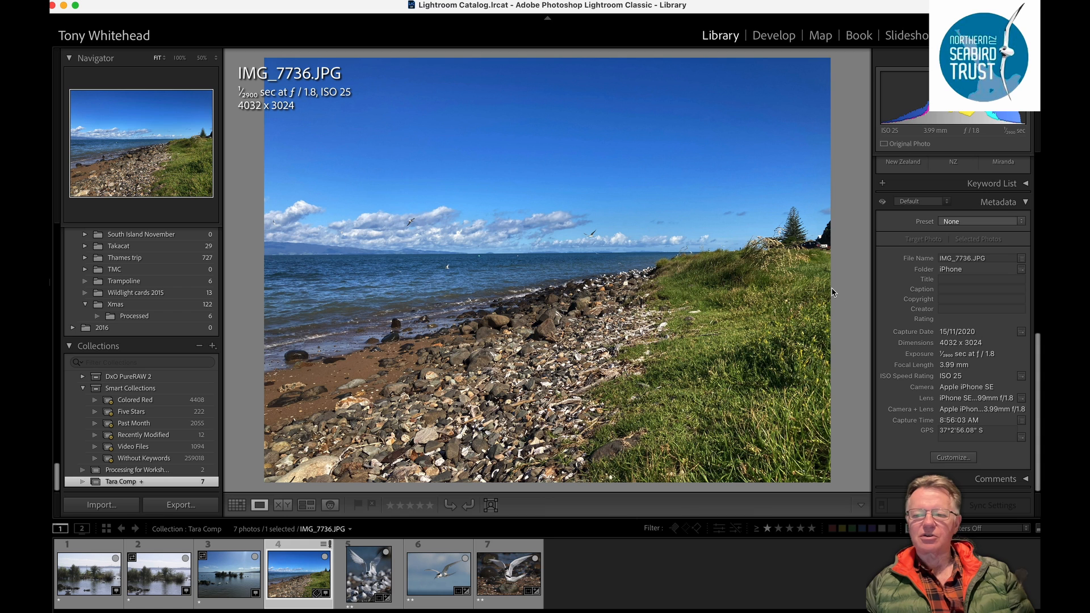
left_click(821, 35)
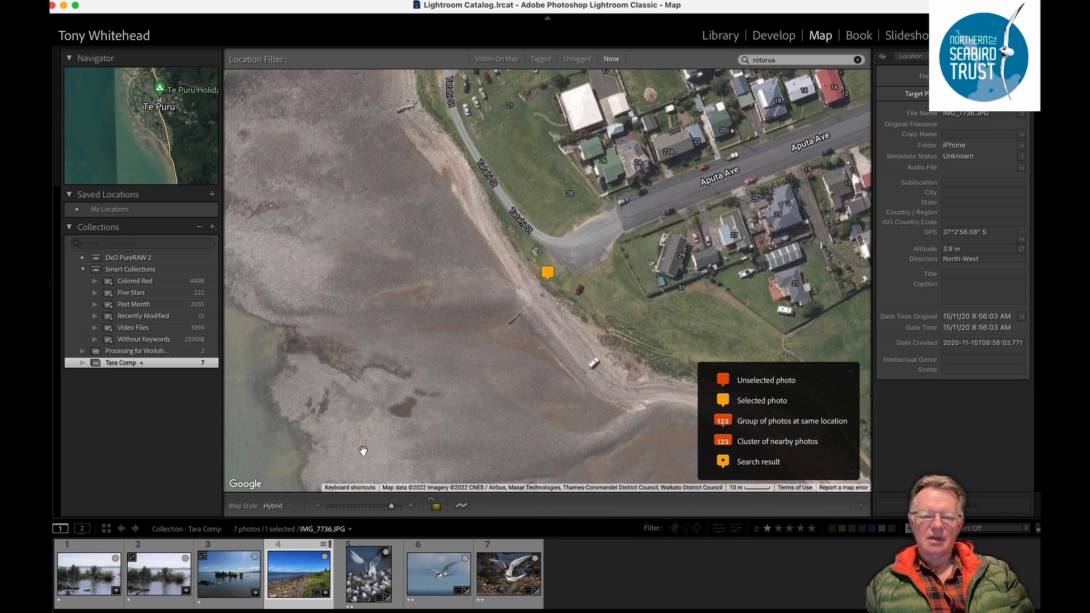
Geotag the three tern photos together on the Te Puru shoreline, just beside the beach photo's marker.
left_click(369, 572)
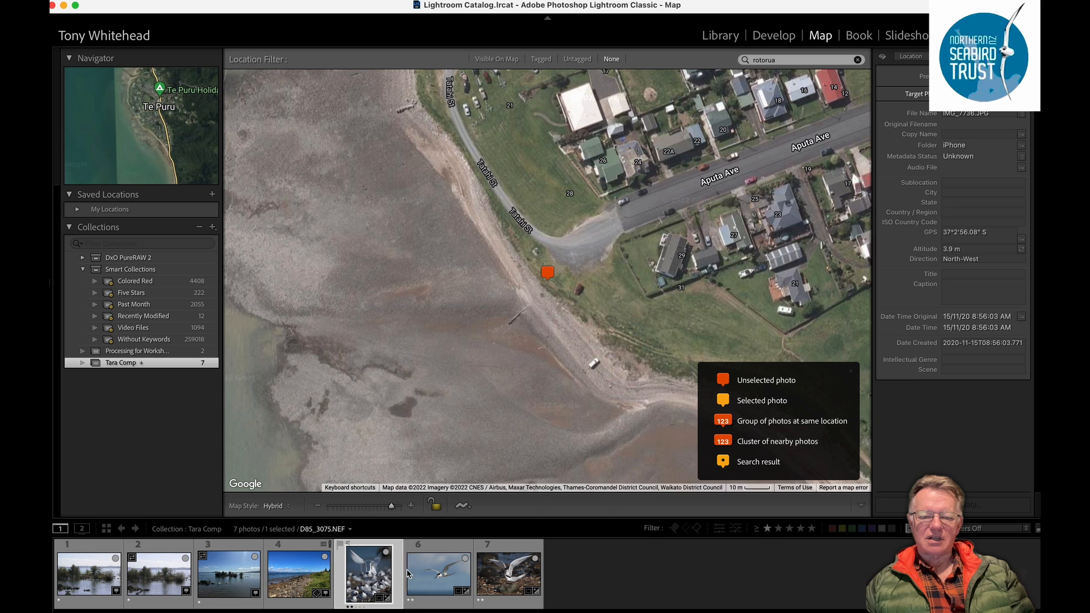
left_click(446, 573)
left_click(500, 579)
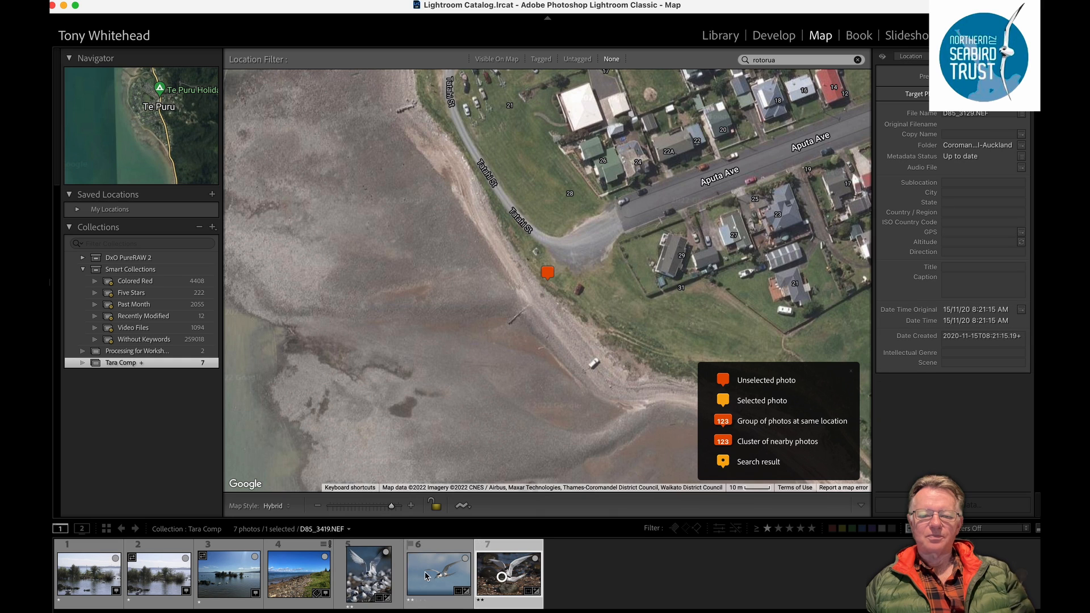
left_click(356, 577, "shift")
left_click_drag(357, 577, 523, 262)
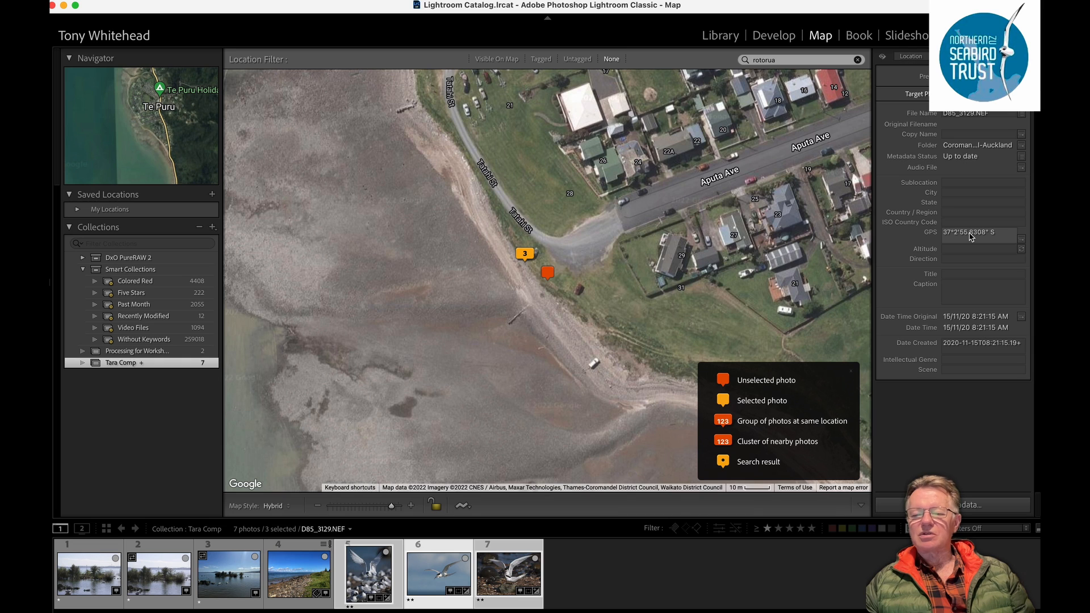
Paste the prepared field notes beginning "High tide, rocky shore just above high tide mark" as the caption of D85_3129.NEF, and return to the Library.
left_click(947, 291)
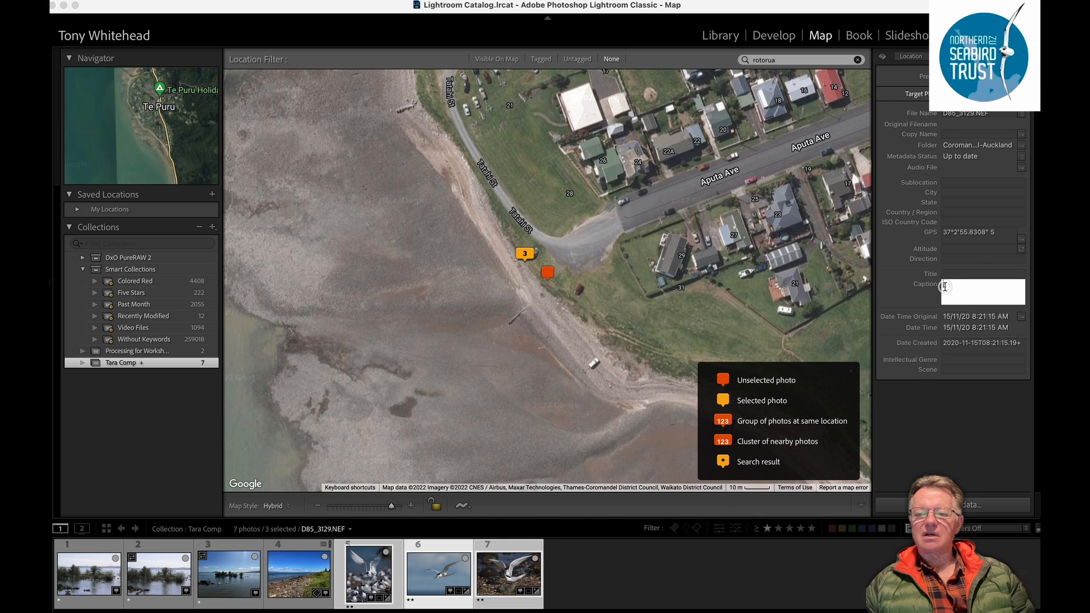
right_click(944, 287)
left_click(872, 321)
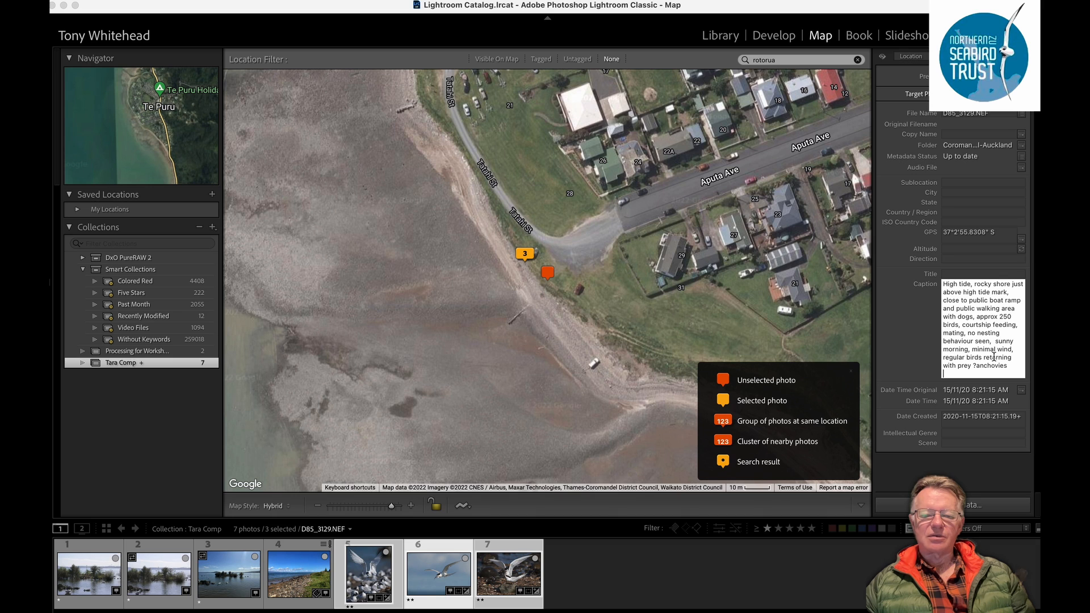
left_click(720, 35)
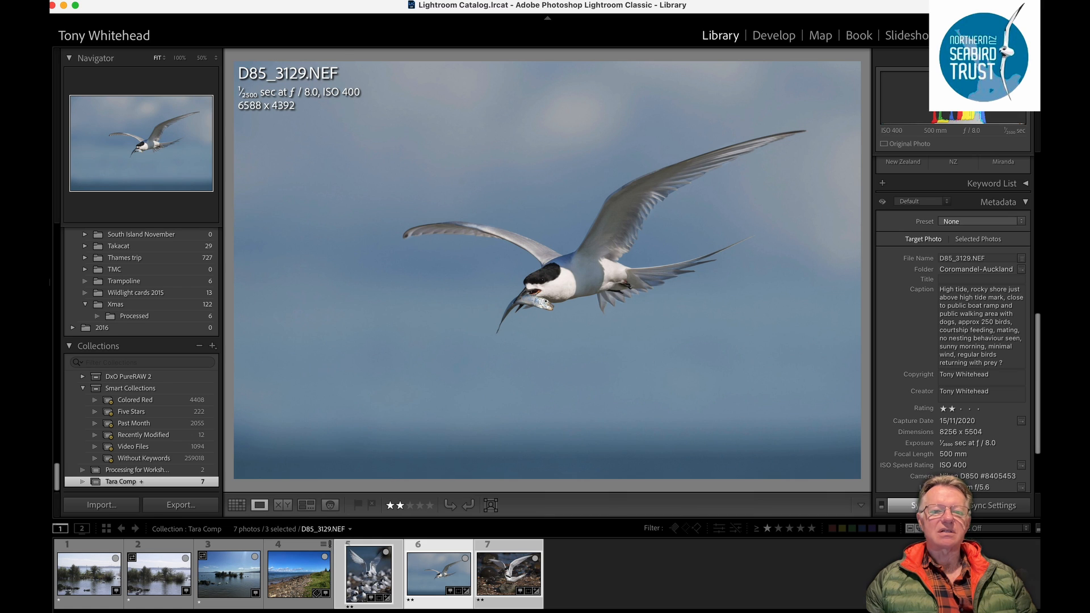
Open the export settings for the three selected tern photos and review location, file naming, JPEG quality, image sizing and metadata.
left_click(161, 1)
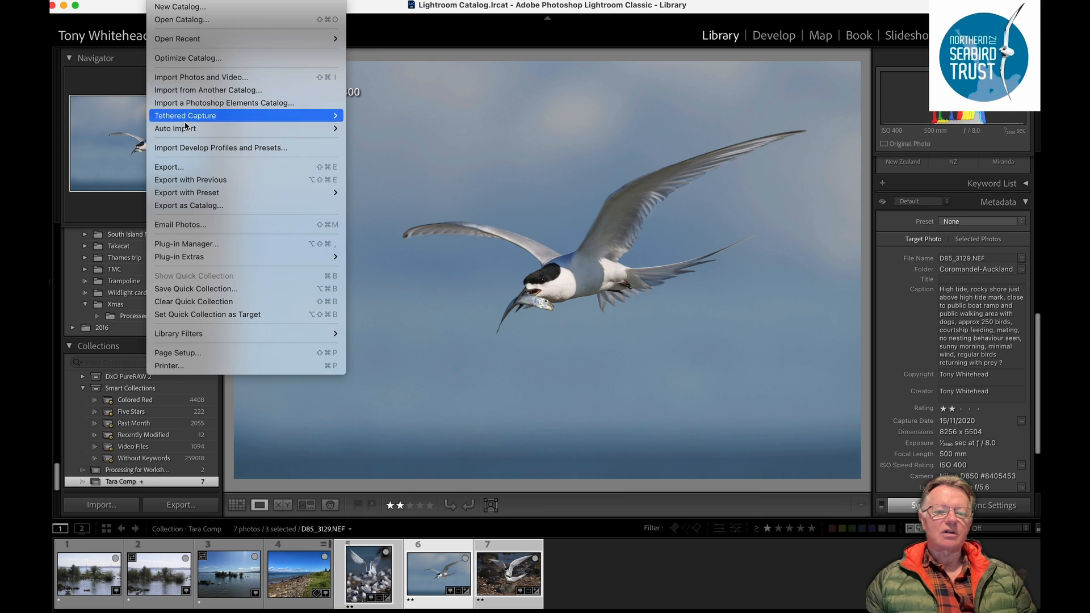
left_click(171, 166)
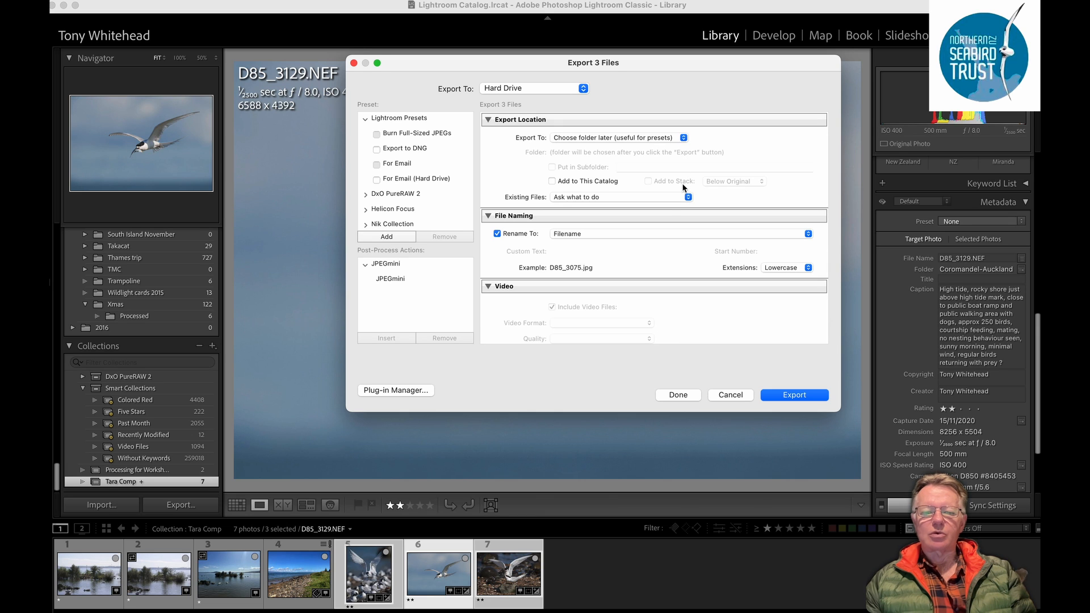
scroll(622, 241, "down", 3)
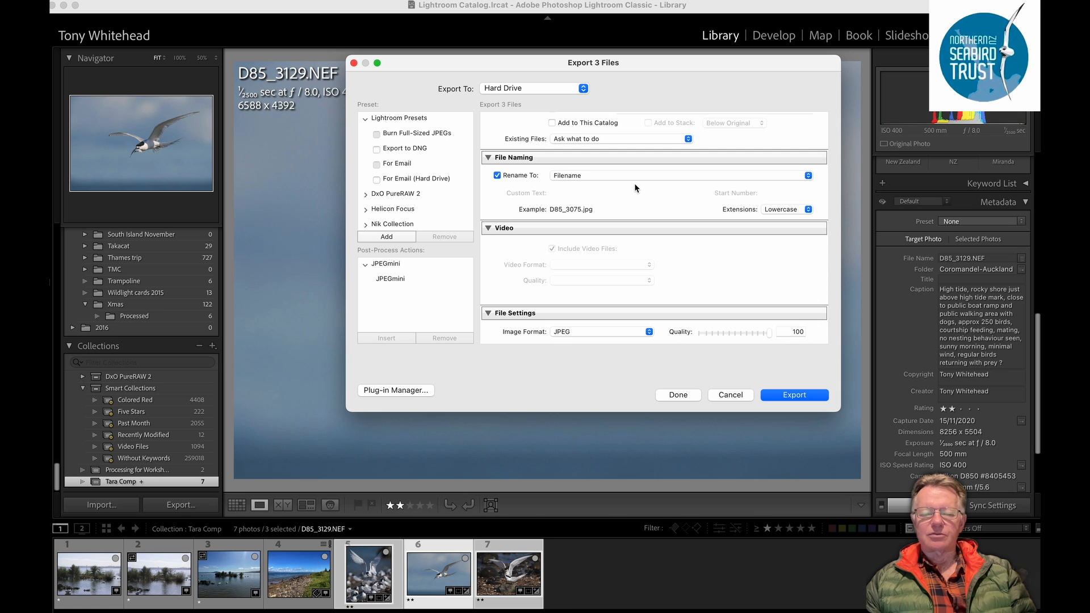
scroll(634, 183, "down", 5)
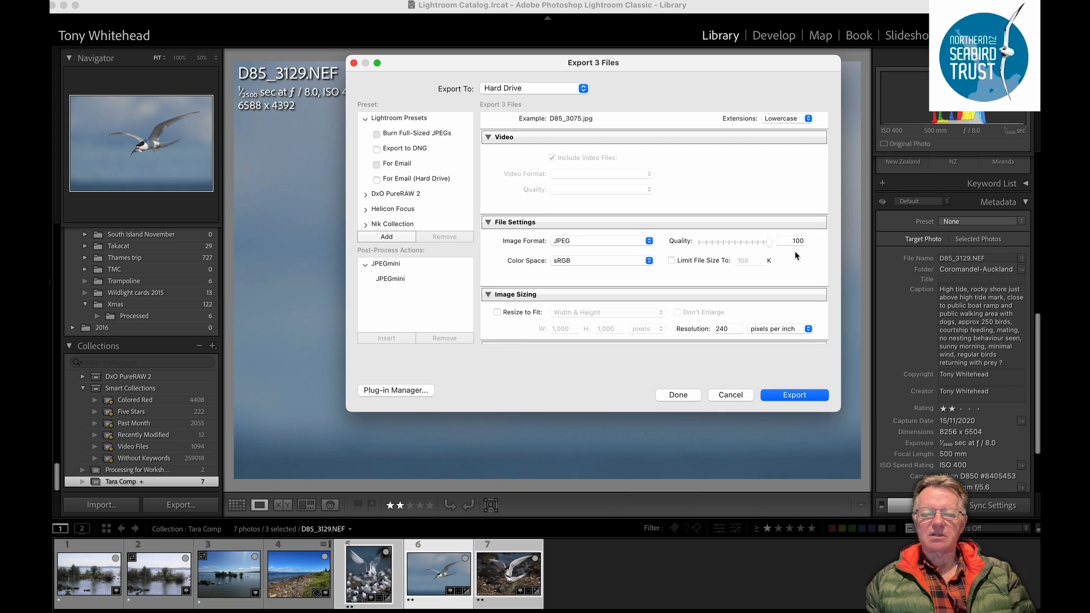
scroll(787, 260, "down", 3)
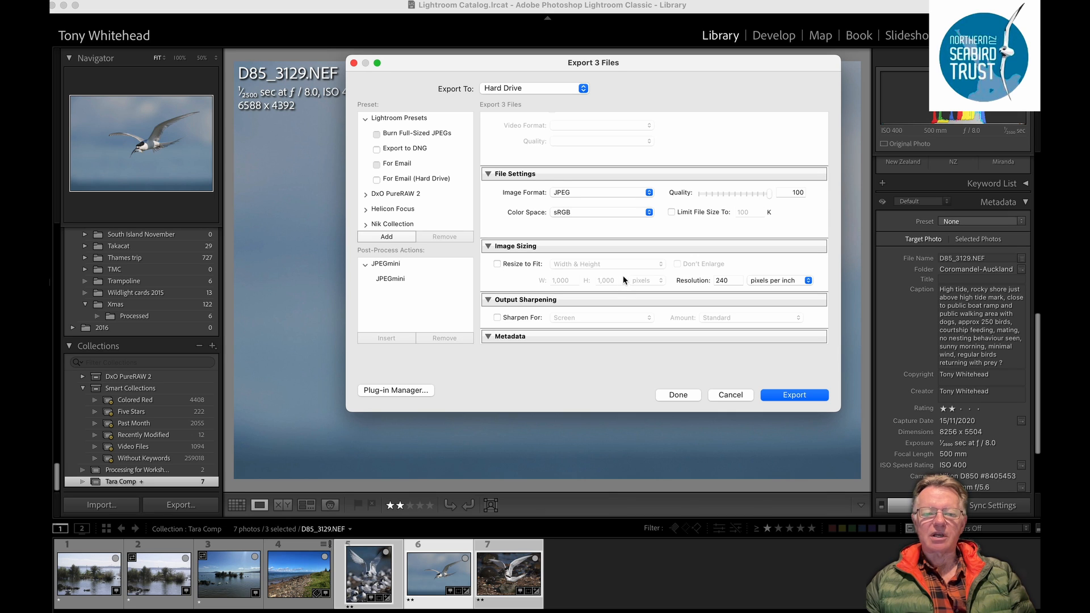
scroll(623, 275, "down", 6)
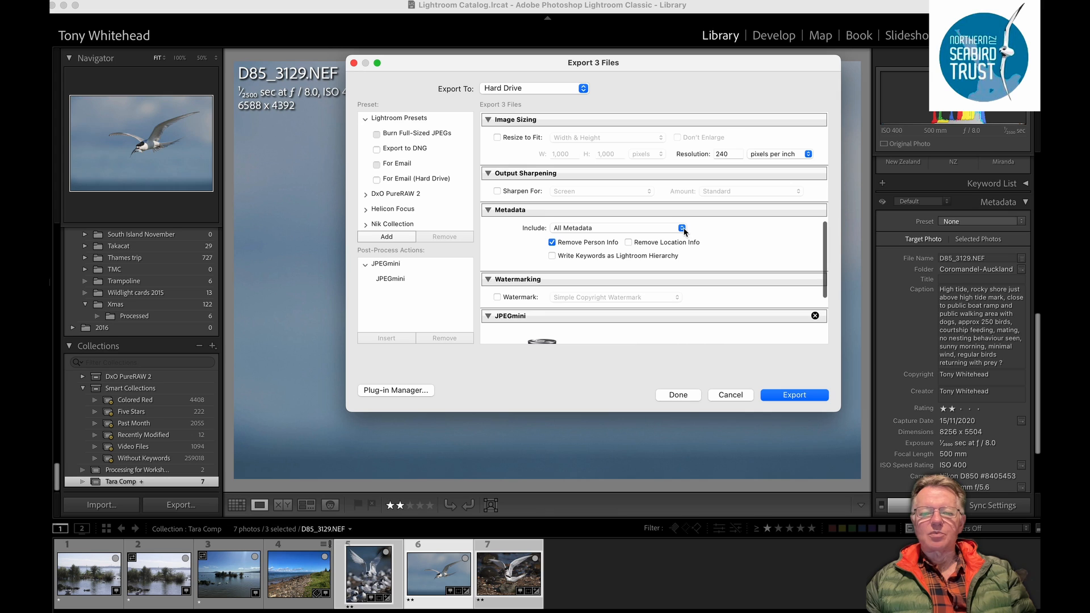
Try Copyright Only and Copyright & Contact Info Only as the export metadata, and restore All Metadata with Remove Location Info off.
left_click(684, 229)
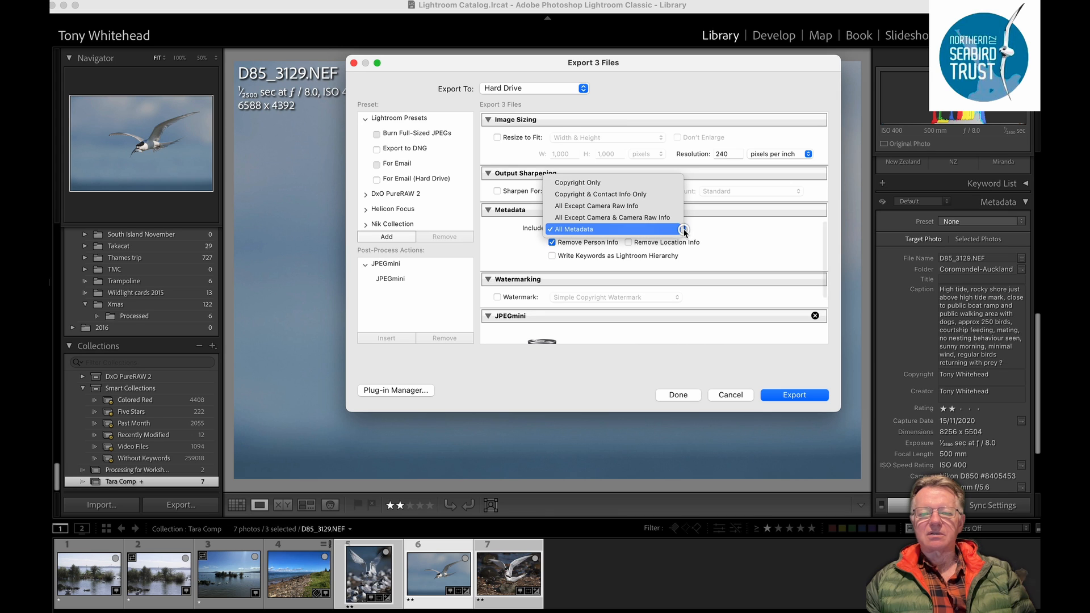
left_click(628, 185)
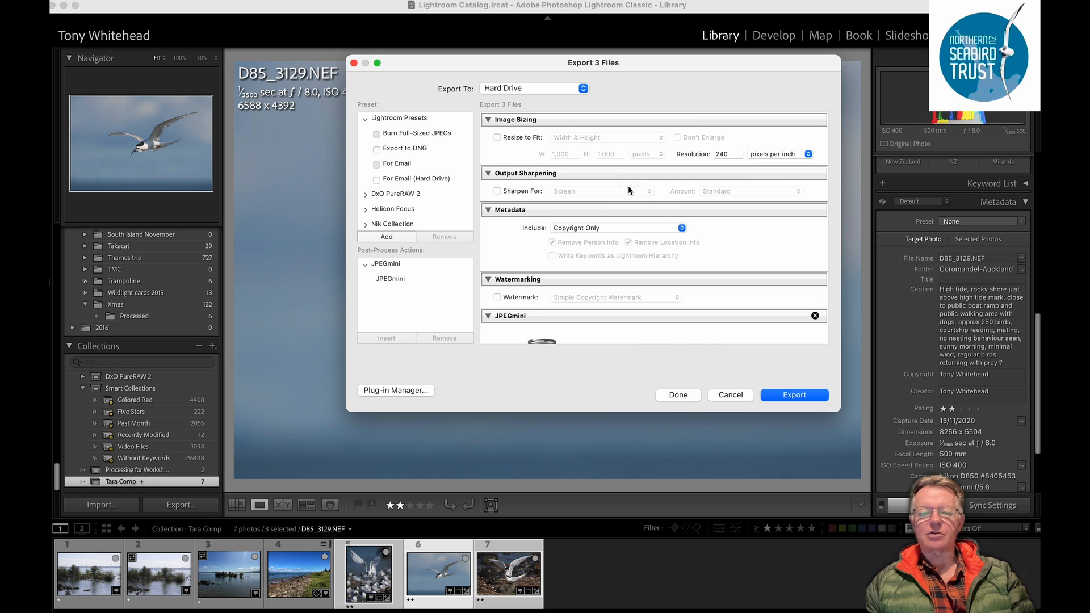
left_click(682, 228)
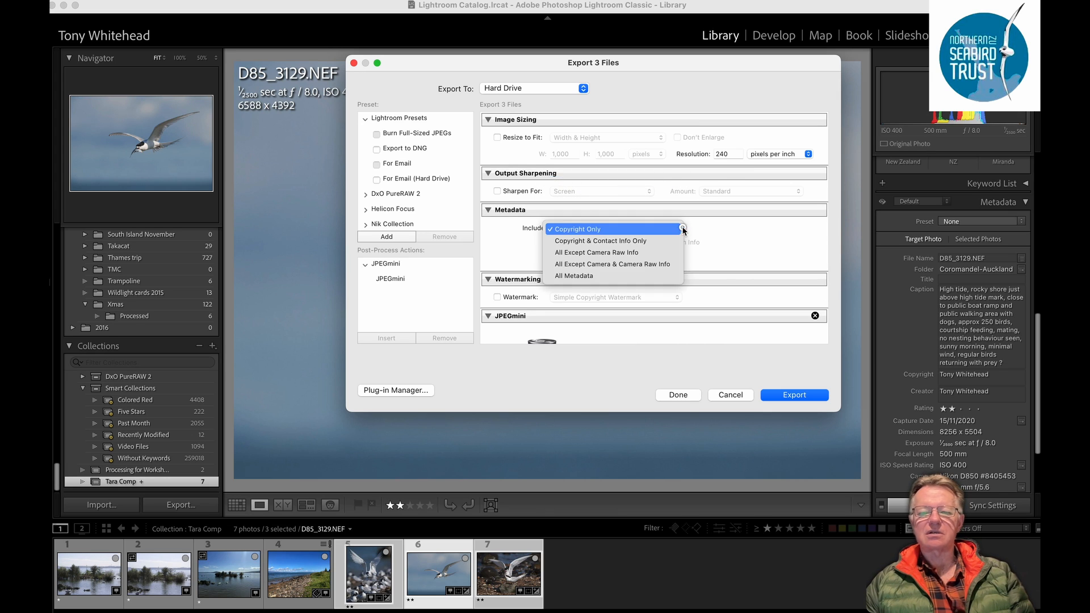
left_click(619, 244)
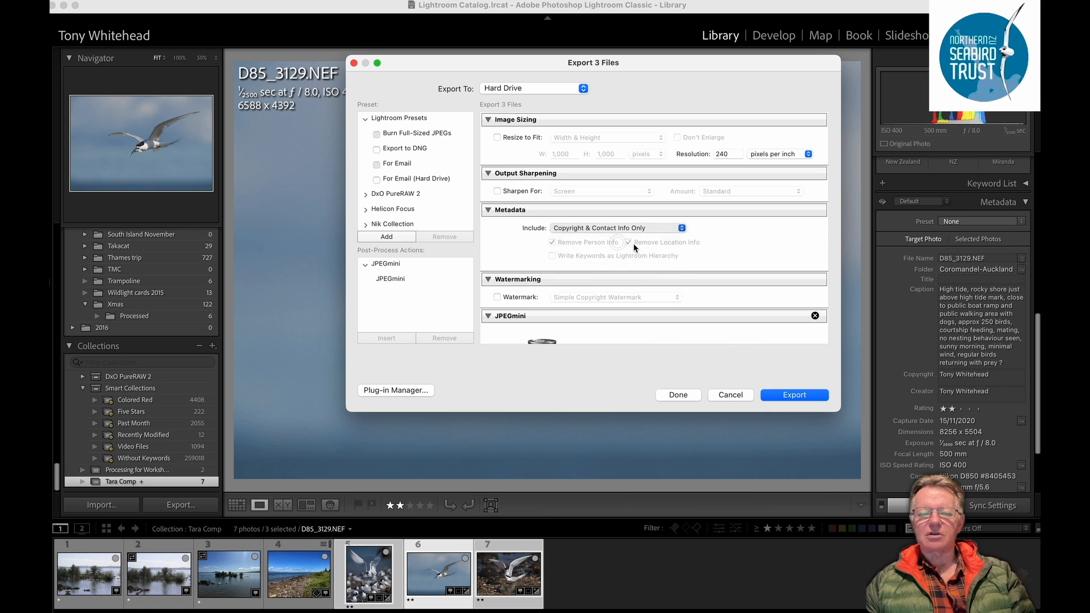
left_click(683, 228)
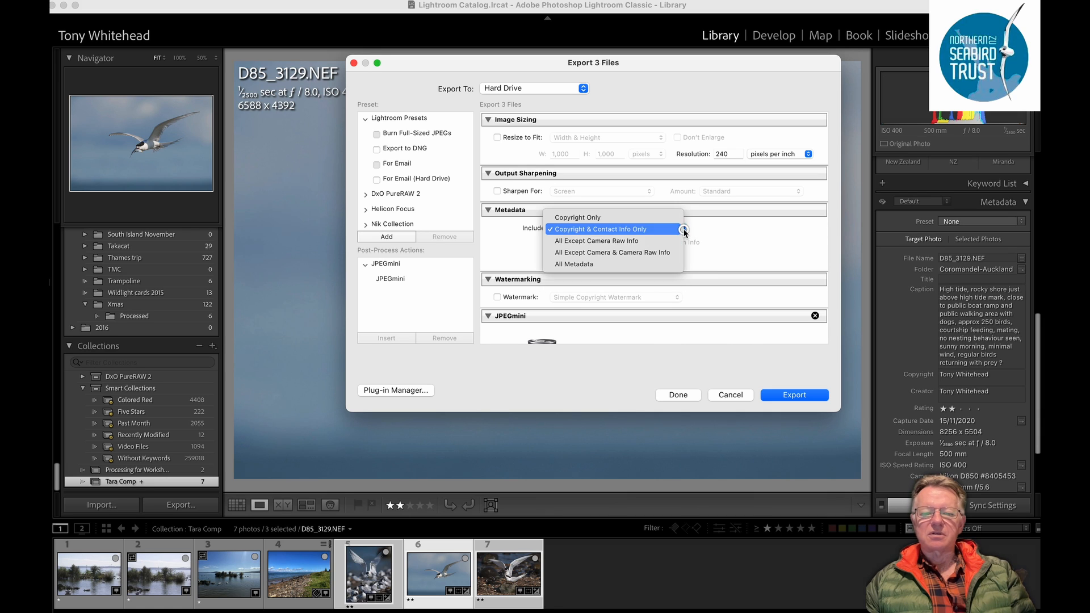
left_click(587, 264)
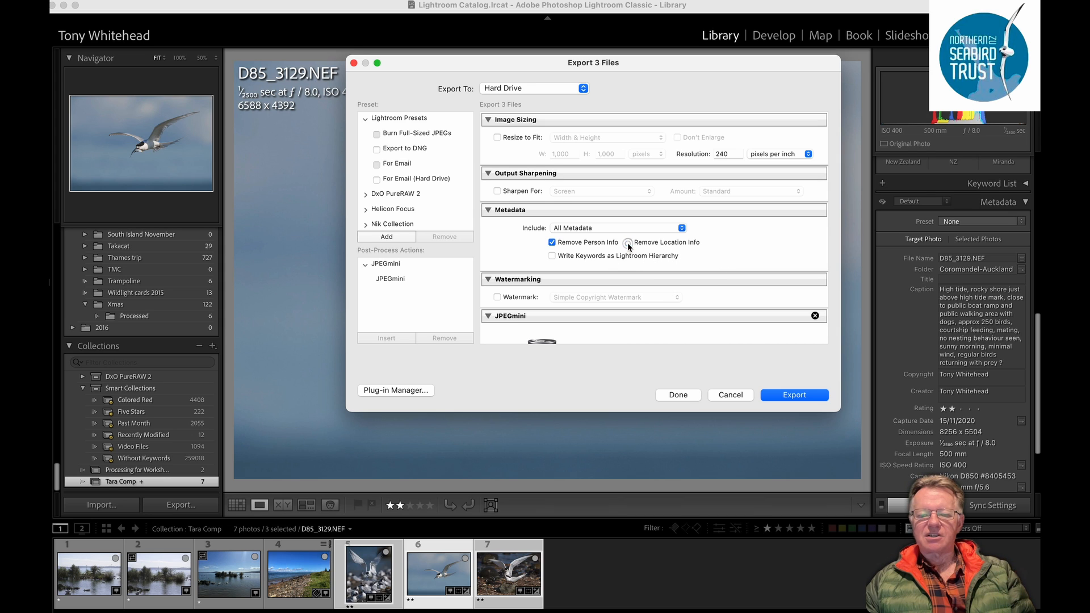
left_click(628, 243)
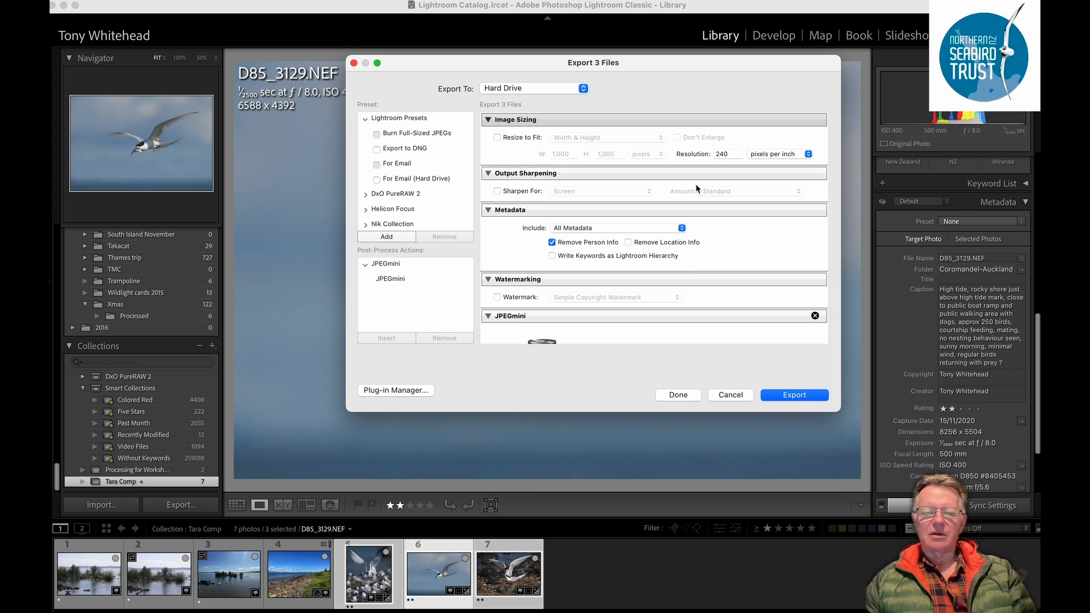
Save the export settings as a preset named "Tara comp" in User Presets, and close the export settings without exporting.
left_click(387, 237)
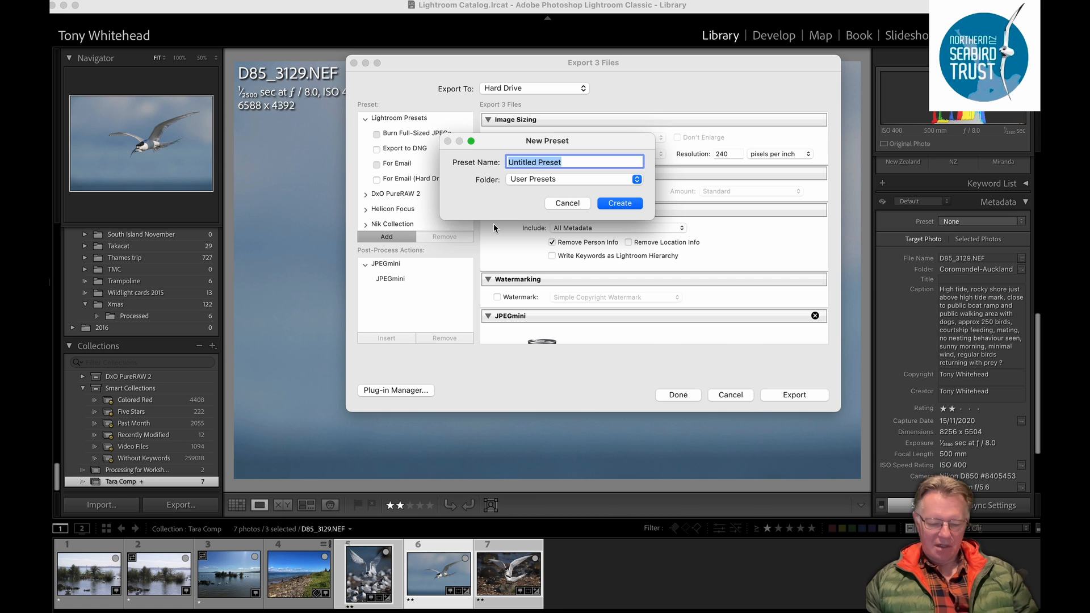
type("Tara")
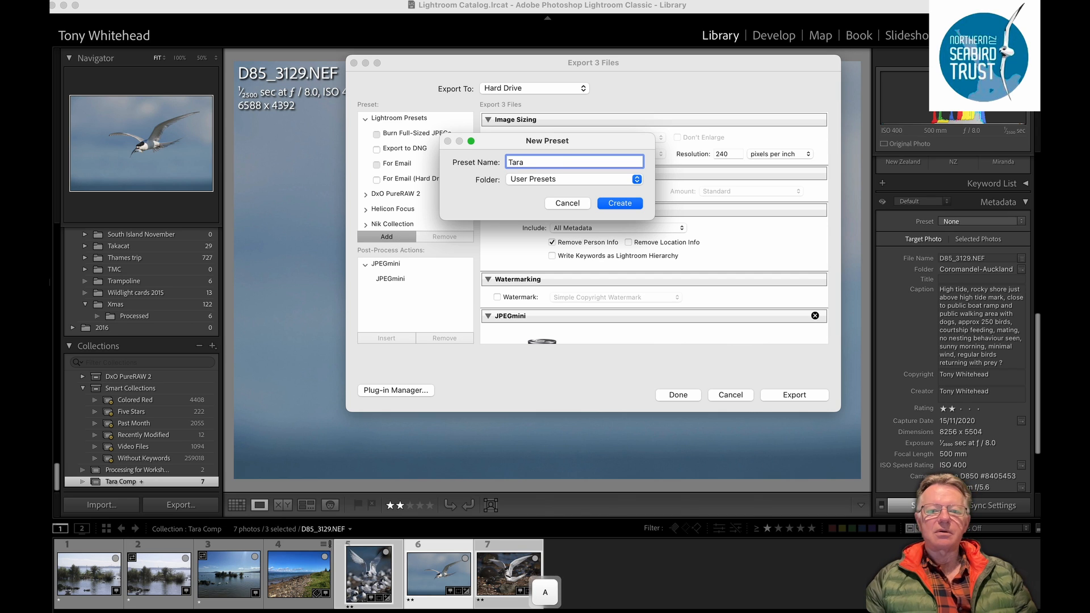
type(" comp")
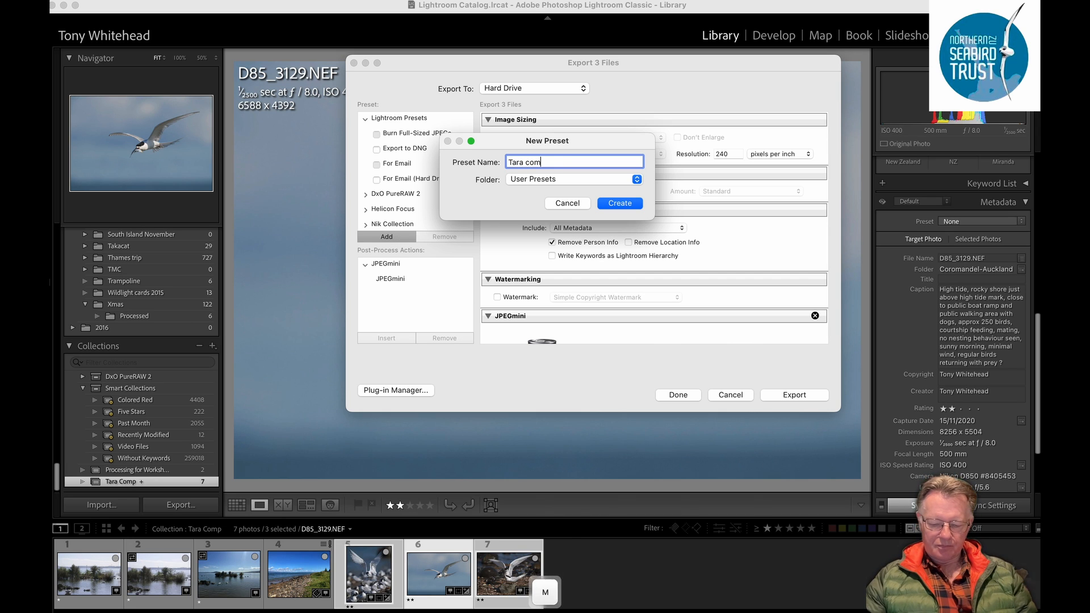
left_click(607, 204)
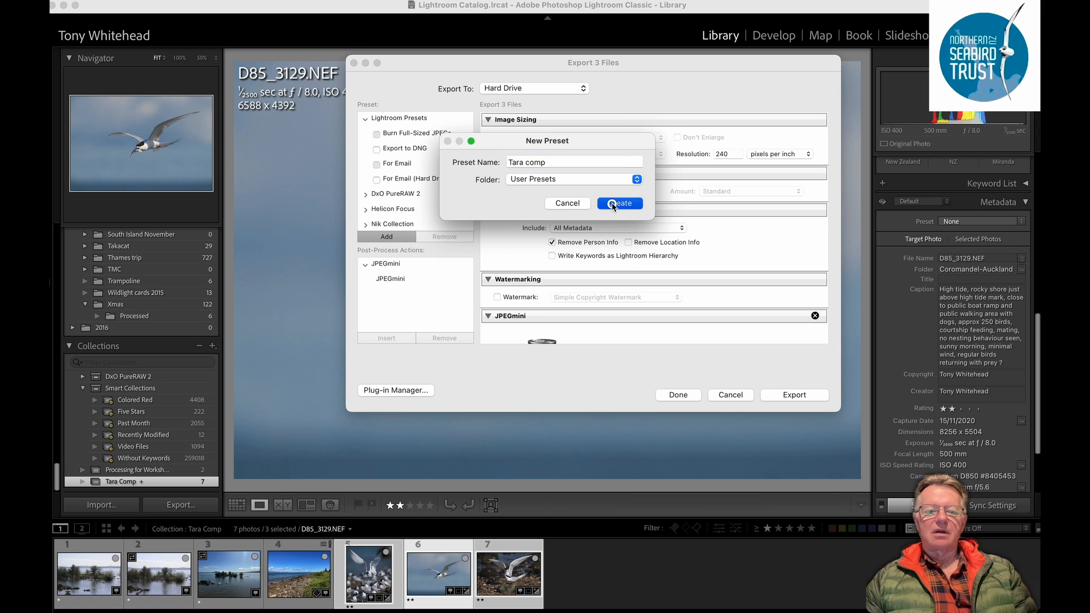
scroll(397, 212, "down", 3)
scroll(398, 211, "down", 4)
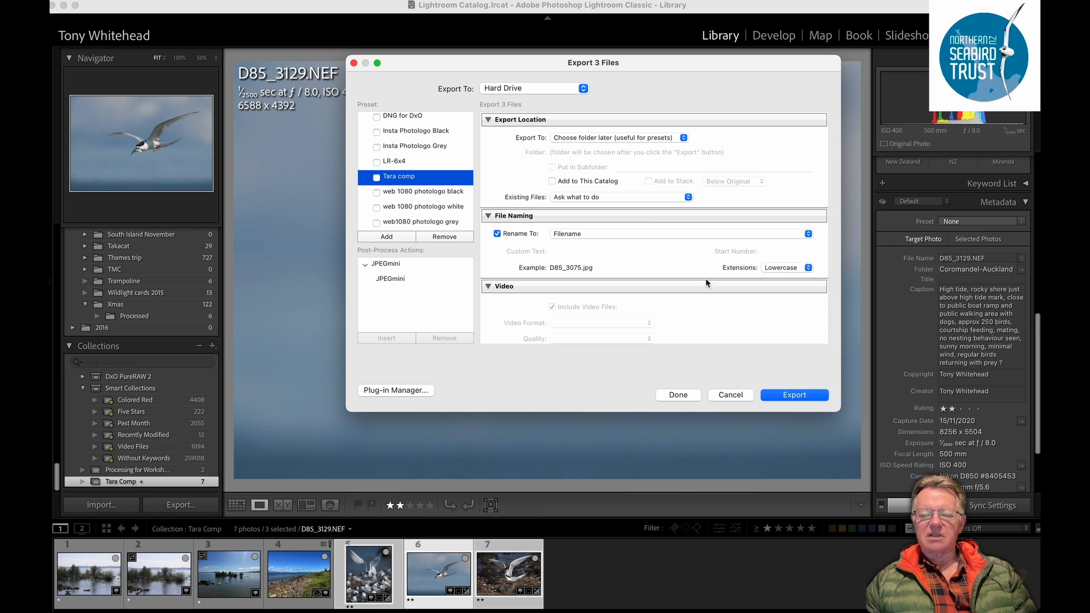
left_click(678, 394)
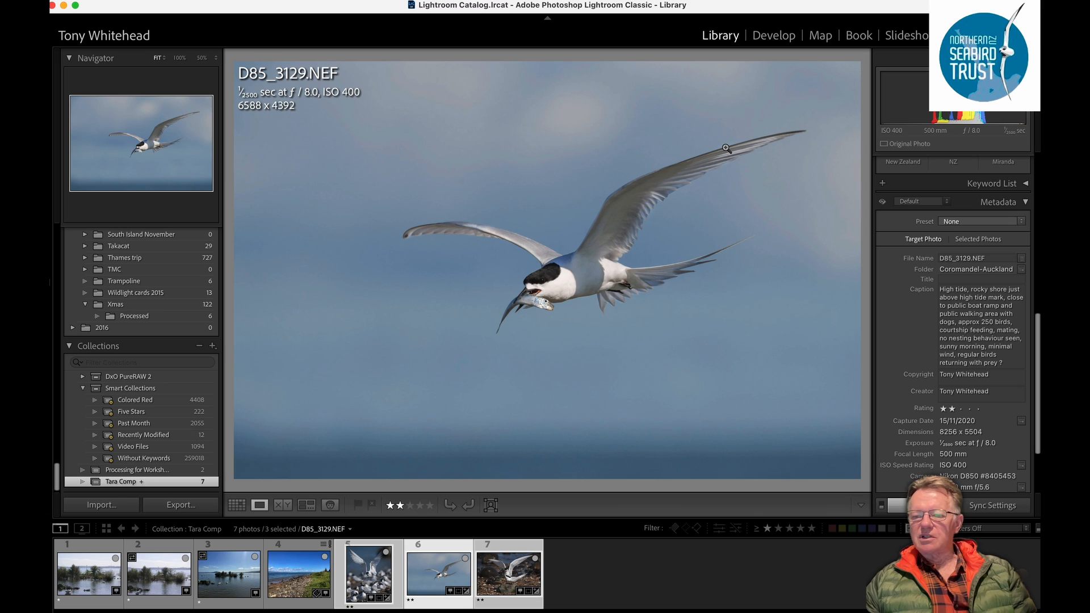